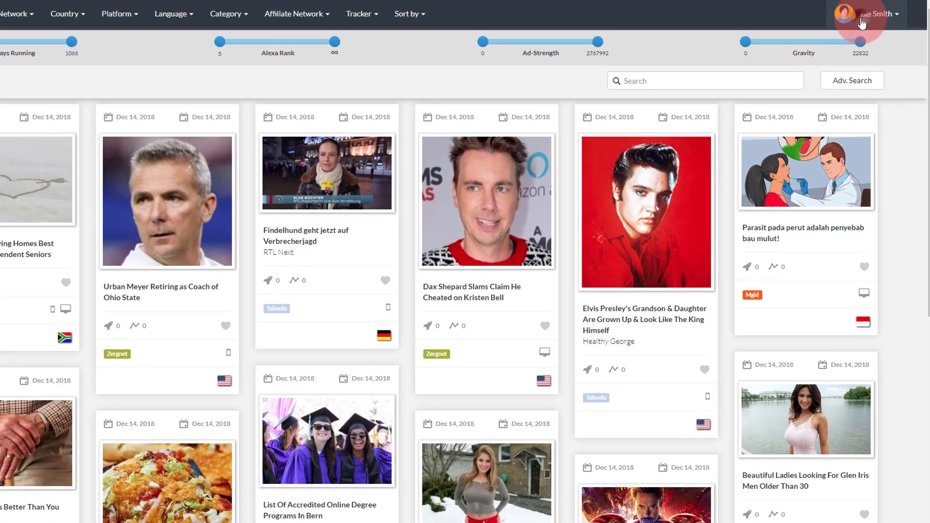
Open the account's Alerts page and start creating a new alert
click(852, 19)
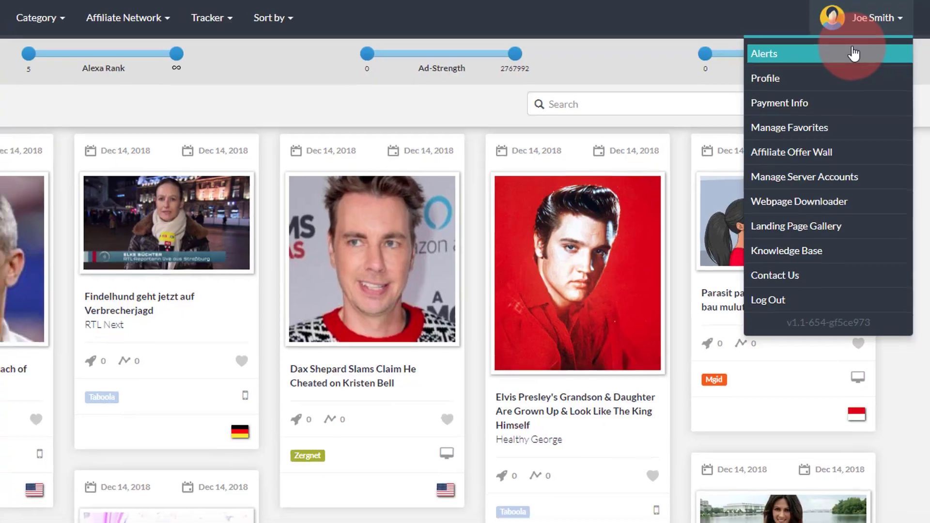
click(853, 53)
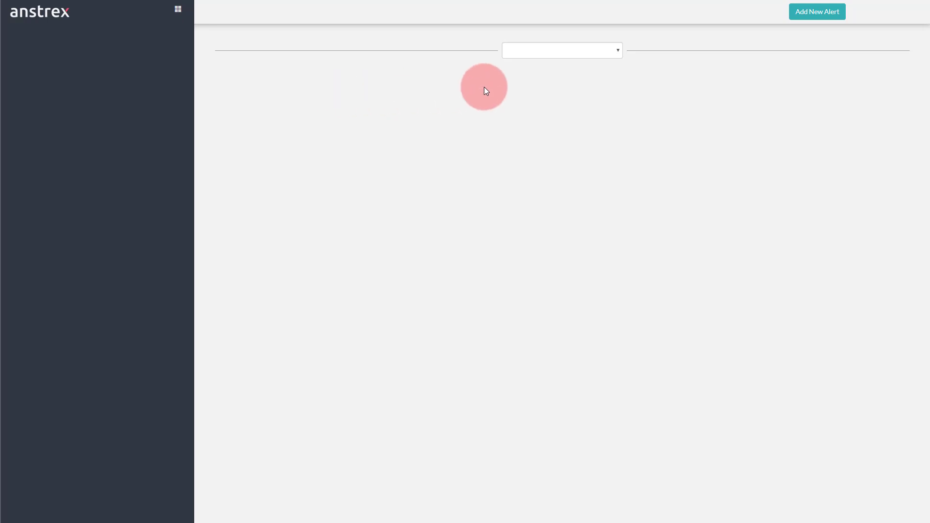
click(808, 20)
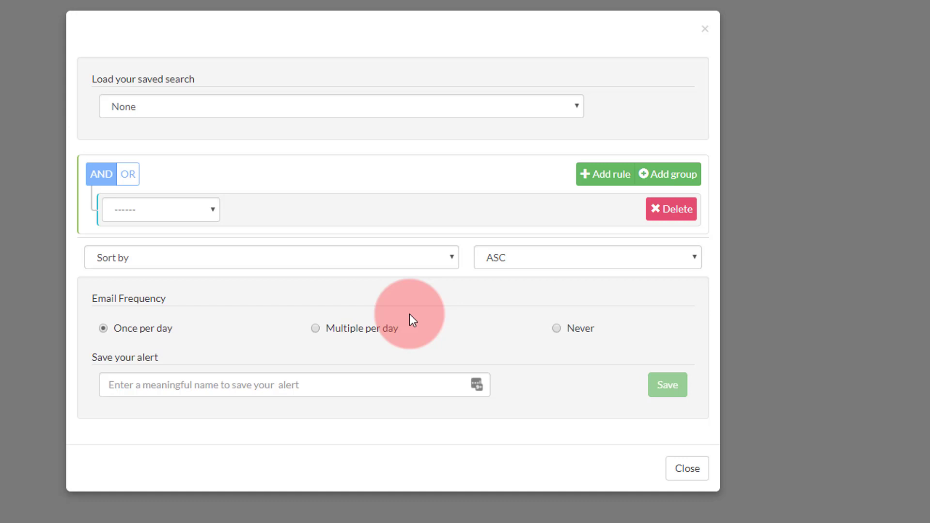
Set the alert's first rule to Creative Title equal to "diabetes"
click(210, 220)
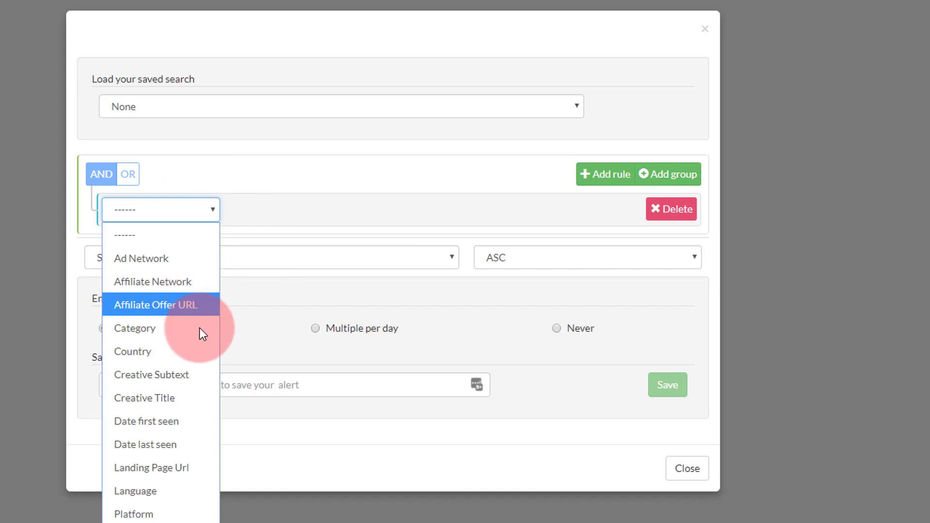
click(165, 405)
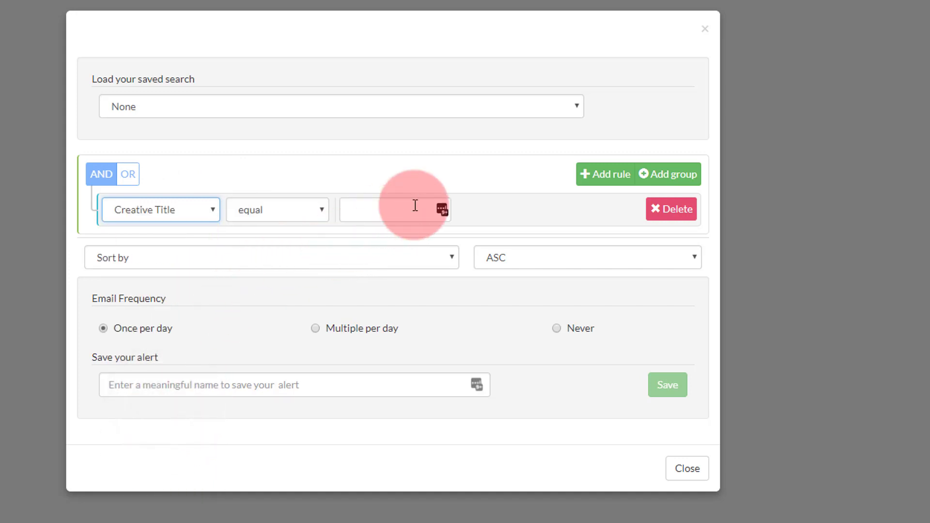
click(378, 211)
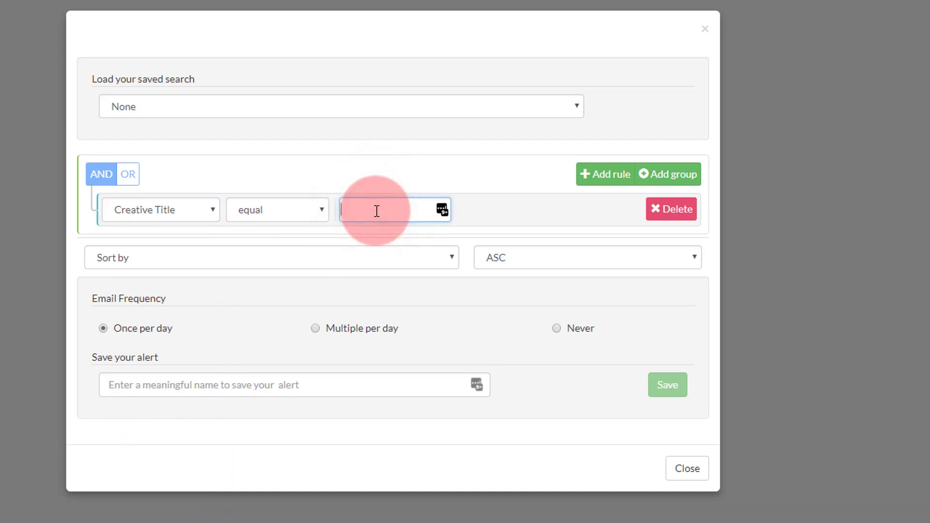
text(diabetes)
Add a second rule to the alert with Creative Title equal to "weight"
click(611, 181)
click(145, 233)
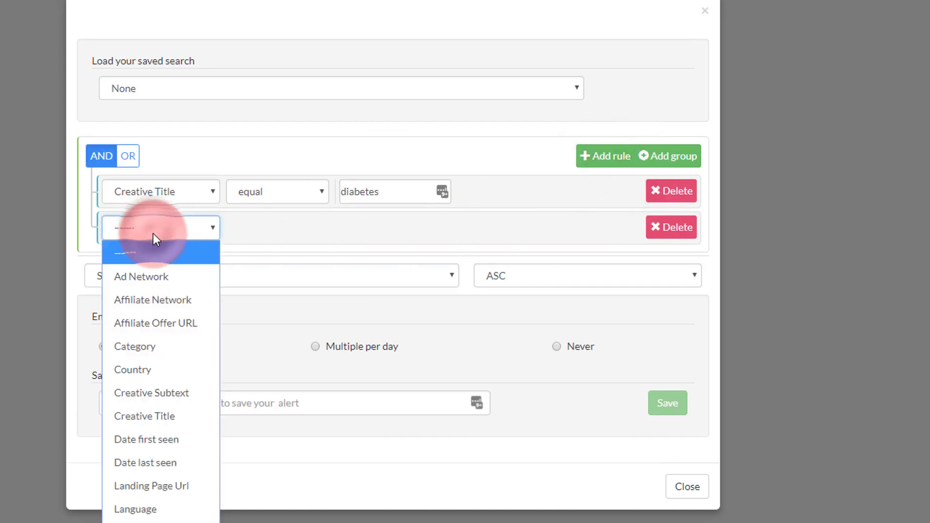
click(177, 420)
click(348, 228)
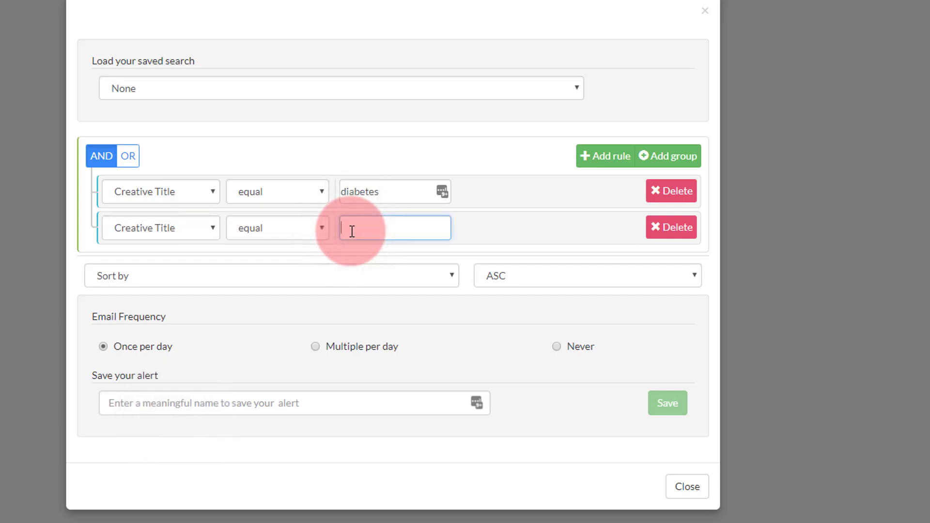
text(weight)
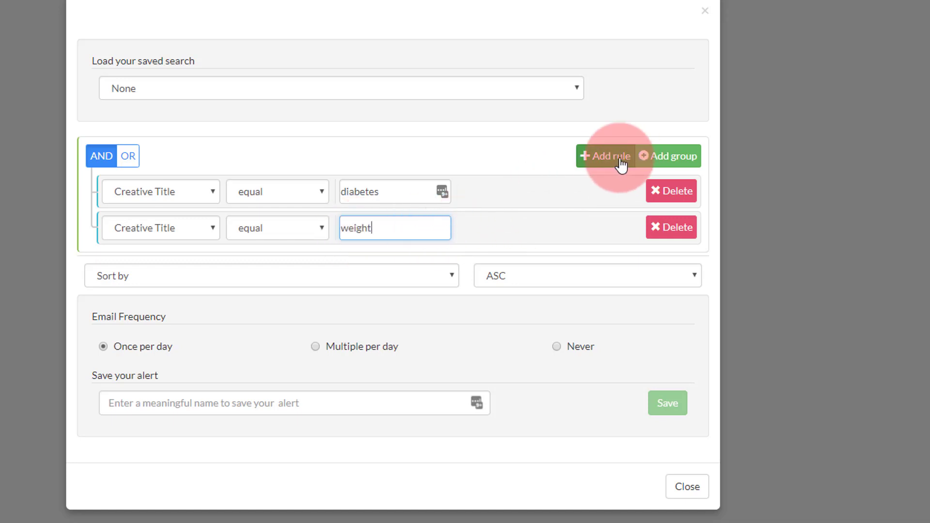
Add a third rule with Creative Title equal to "weight loss" and combine the rules with OR
click(622, 165)
click(199, 245)
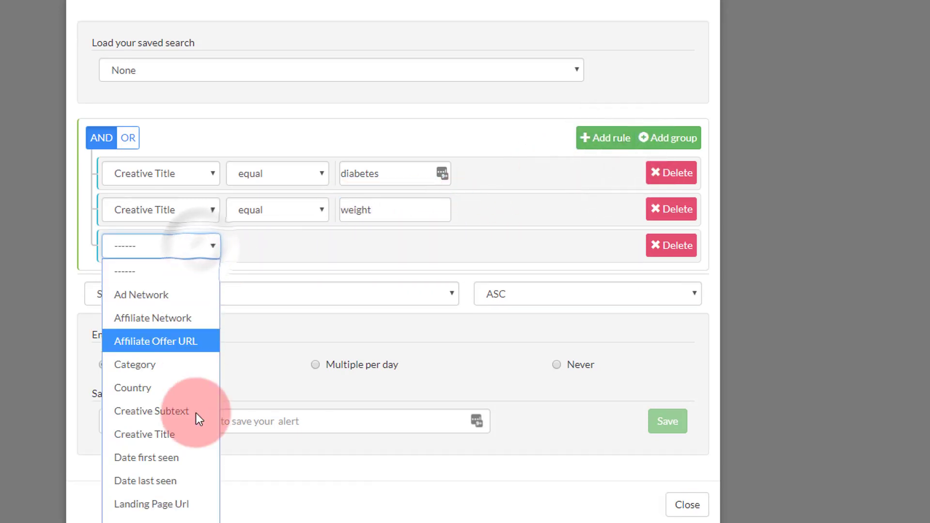
click(193, 435)
click(368, 242)
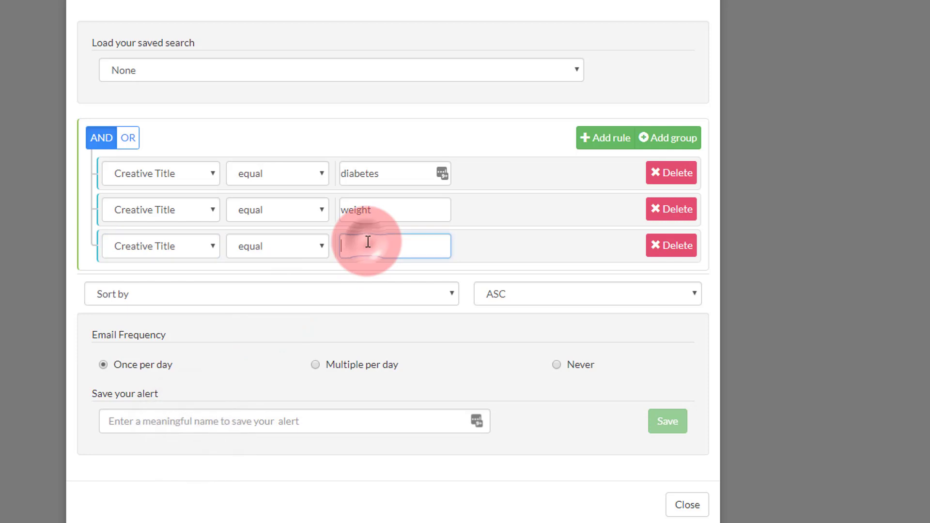
text(we)
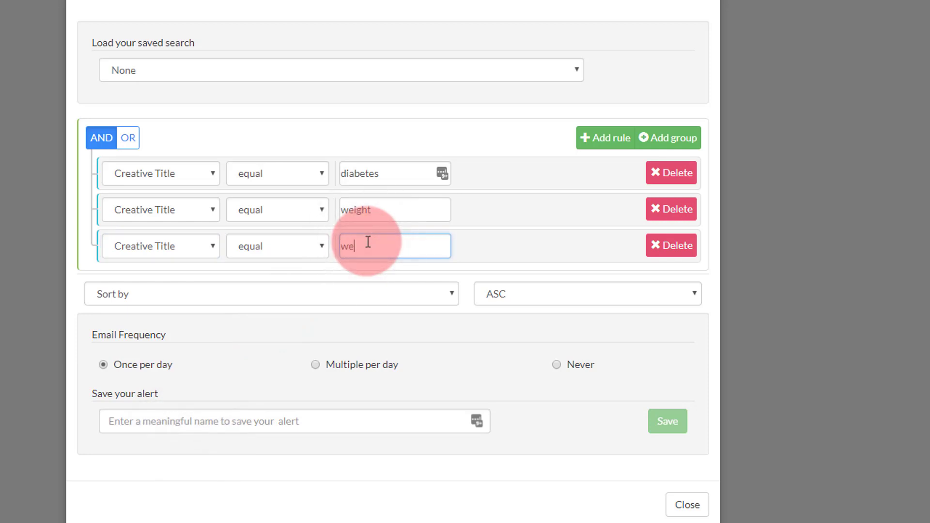
text(ight loss)
click(129, 144)
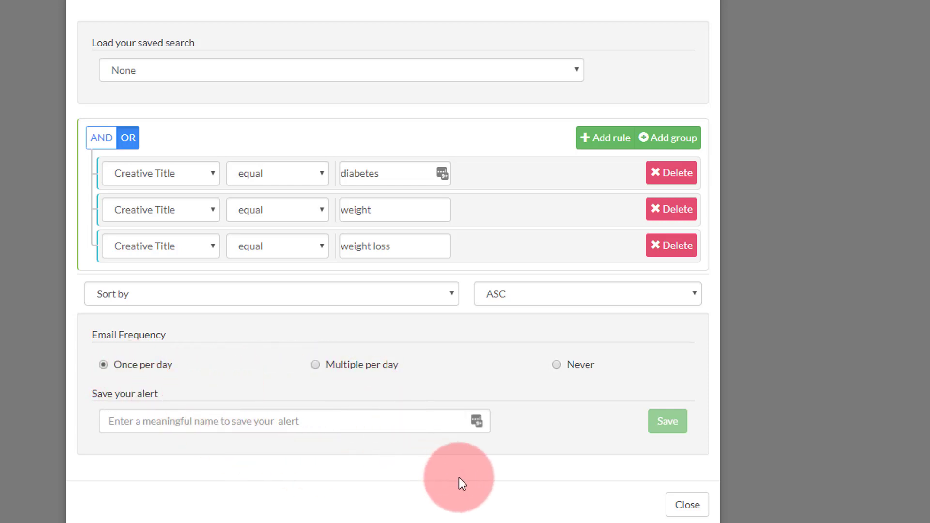
Name the alert "weight loss diabetes" and save it
click(293, 422)
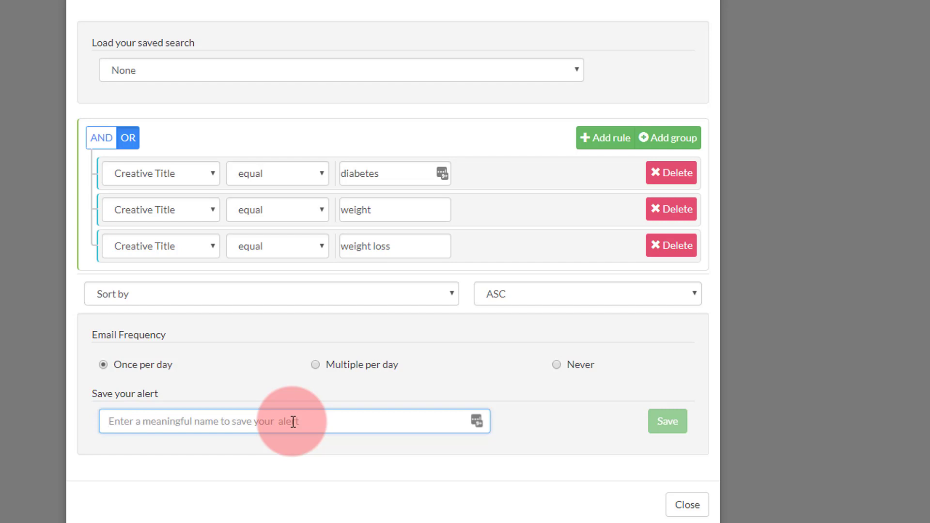
text(wegith)
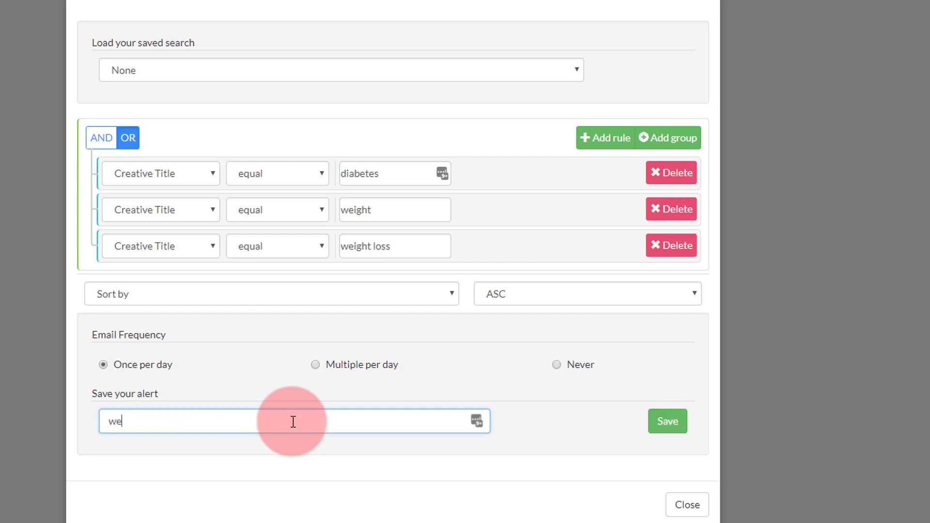
key(BackSpace)
key(BackSpace)
key(BackSpace)
key(BackSpace)
text(ight losss)
key(BackSpace)
text(diabe)
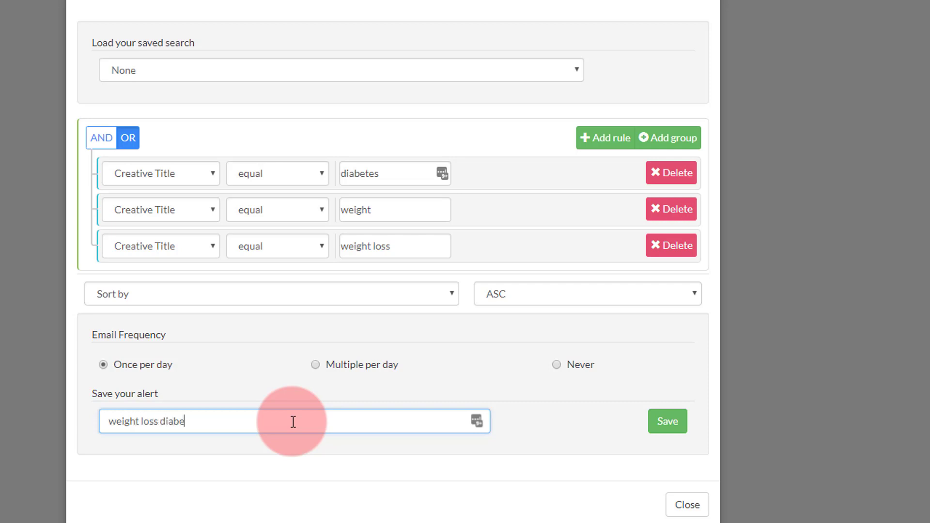
text(tes)
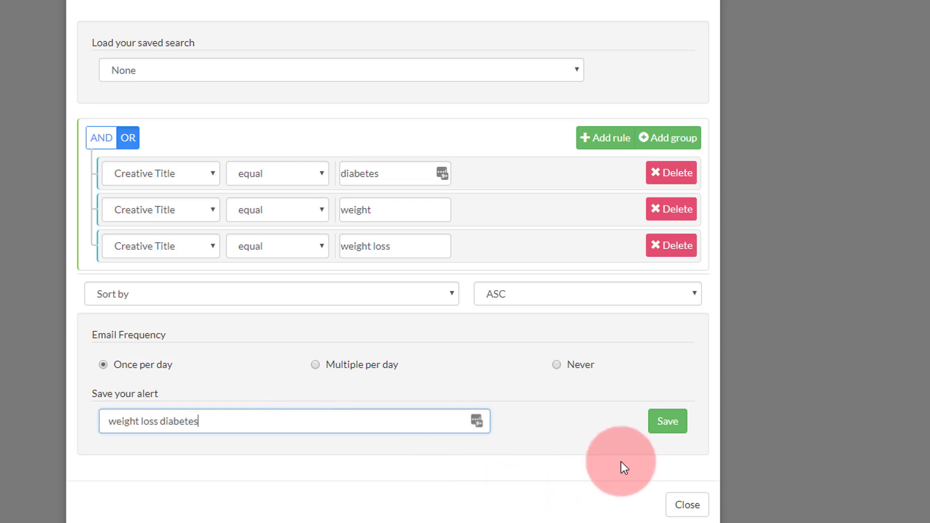
click(672, 421)
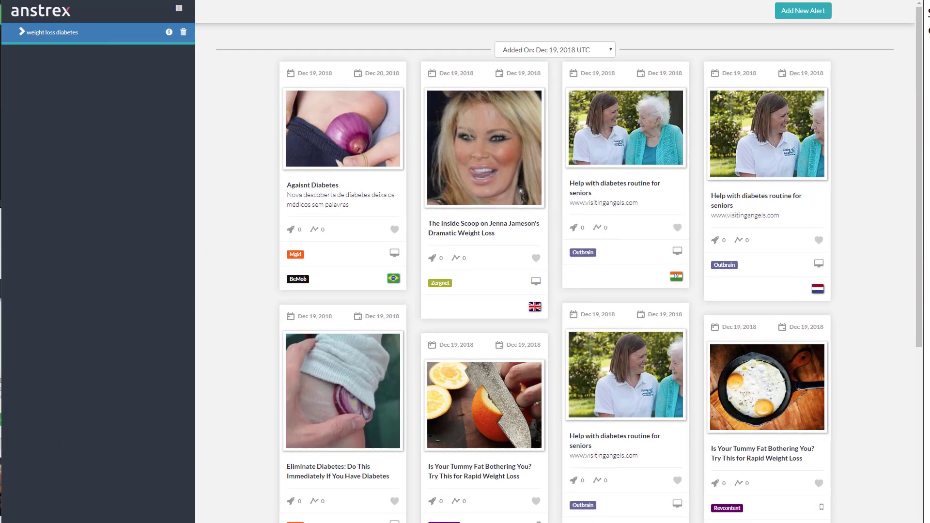
Show the ads that the weight loss diabetes alert added on Dec 18, 2018 UTC
click(644, 3)
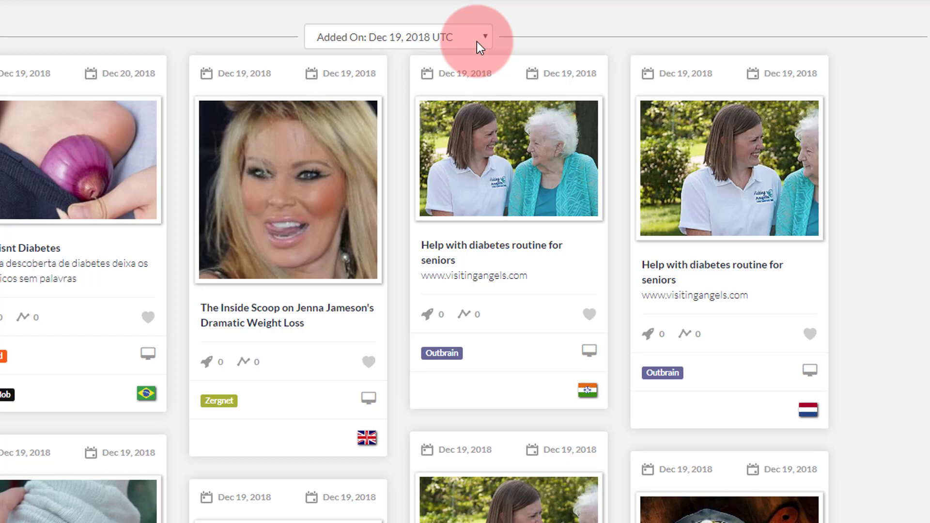
click(477, 41)
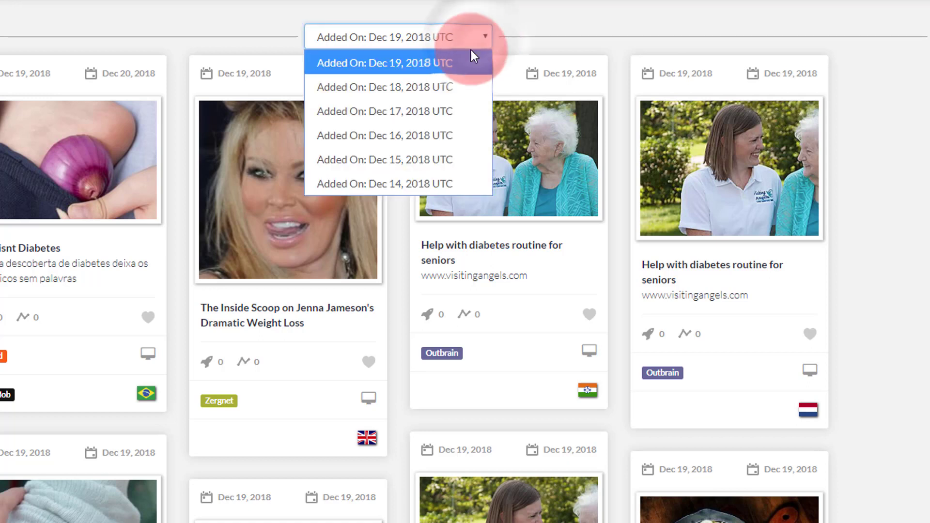
click(455, 84)
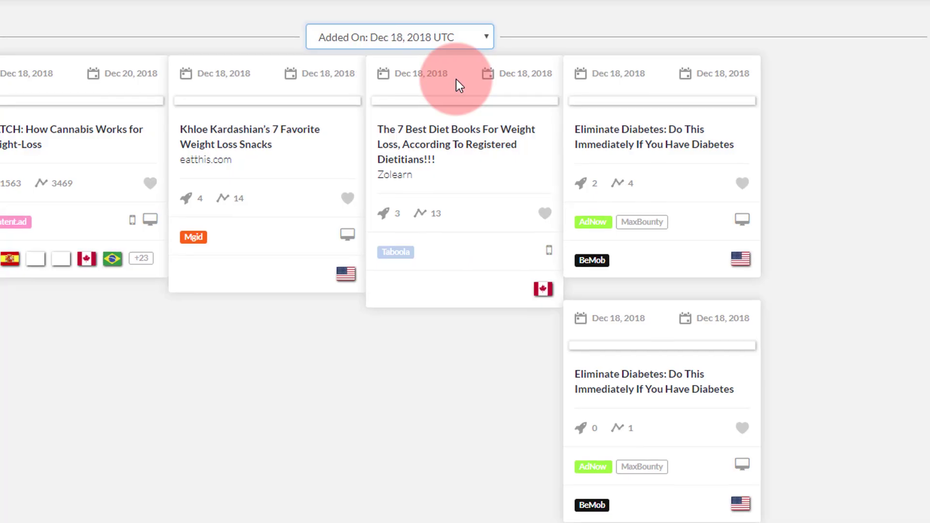